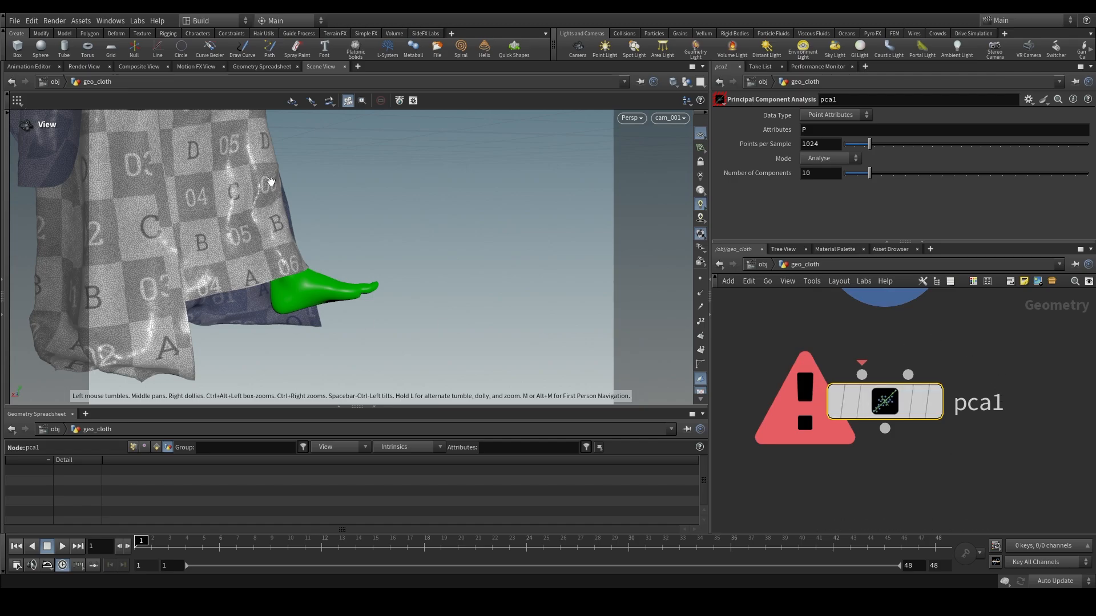
- Examine the cloth hem around the green foot while stepping the animation forward and back frame by frame
scroll(279, 225, "up", 6)
middle_click_drag(246, 288, 272, 233)
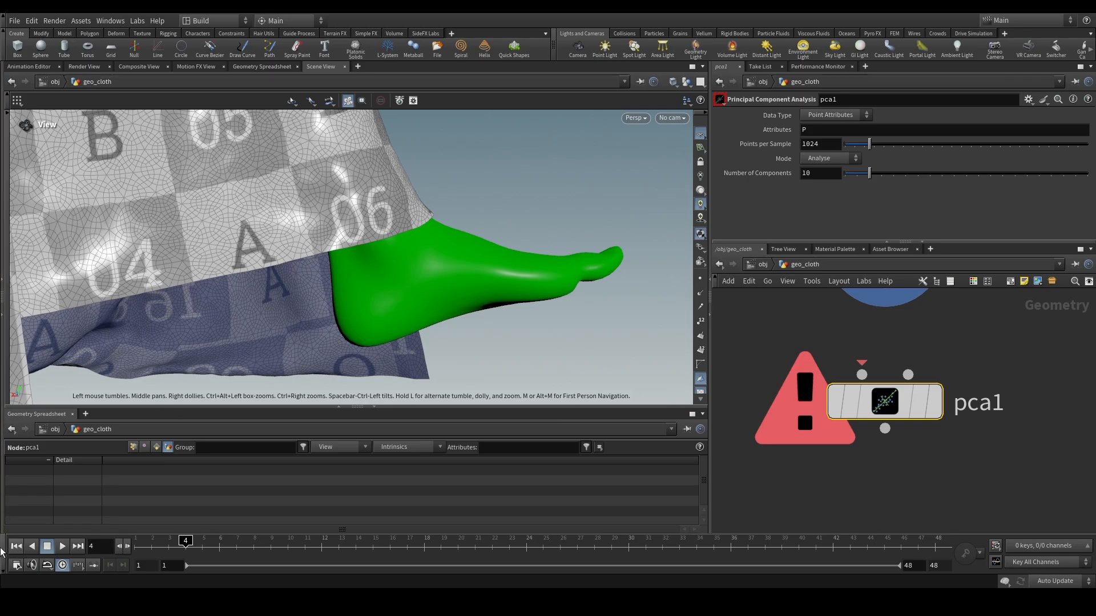
left_click(127, 547)
left_click(126, 551)
left_click(126, 551)
left_click(126, 551)
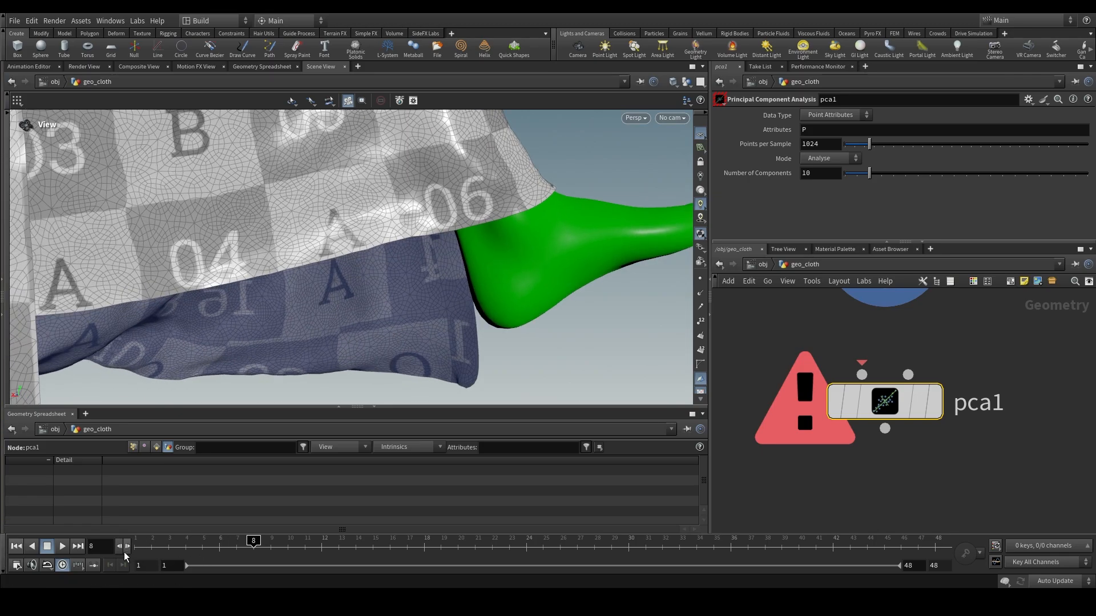
left_click(121, 552)
left_click(121, 551)
left_click(121, 552)
left_click(121, 552)
left_click(121, 553)
left_click(121, 552)
left_click(121, 552)
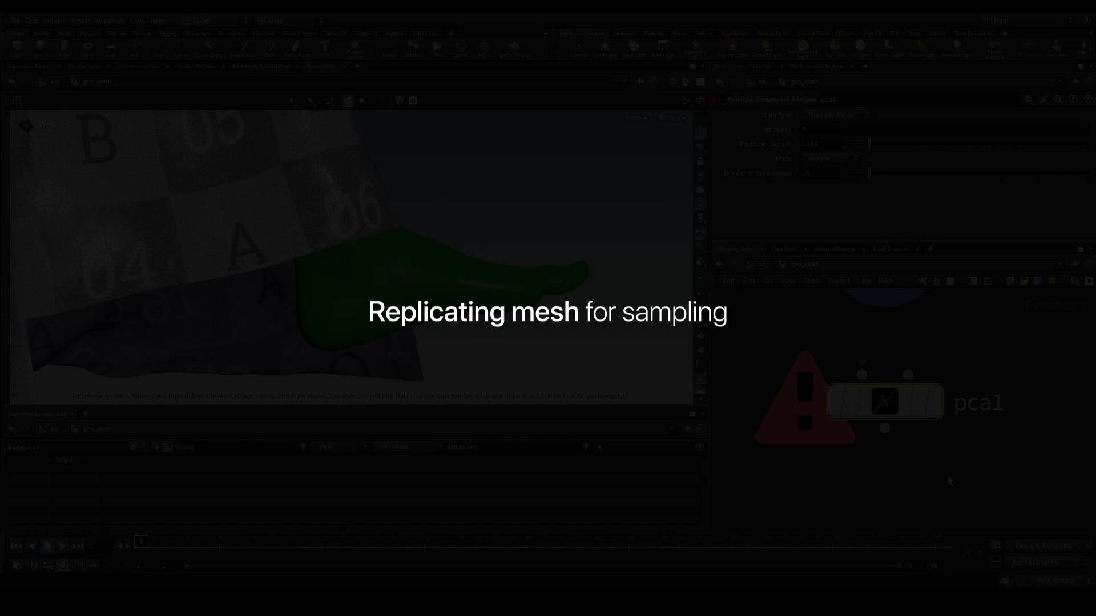
- Delete the pca1 node and add a For-Each Number loop beneath convert2
scroll(950, 482, "down", 3)
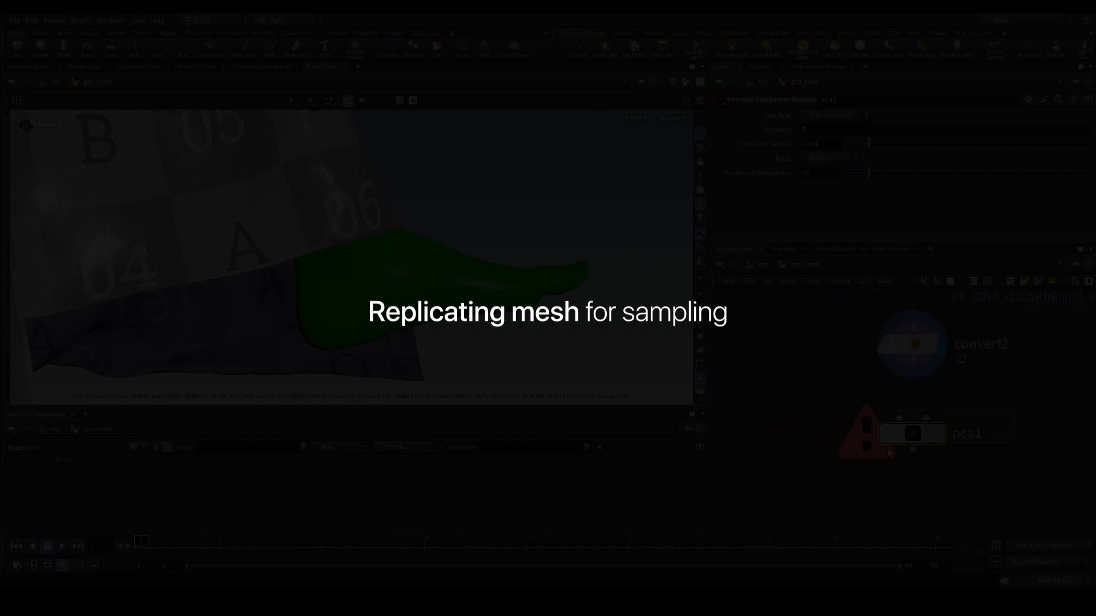
key("Delete")
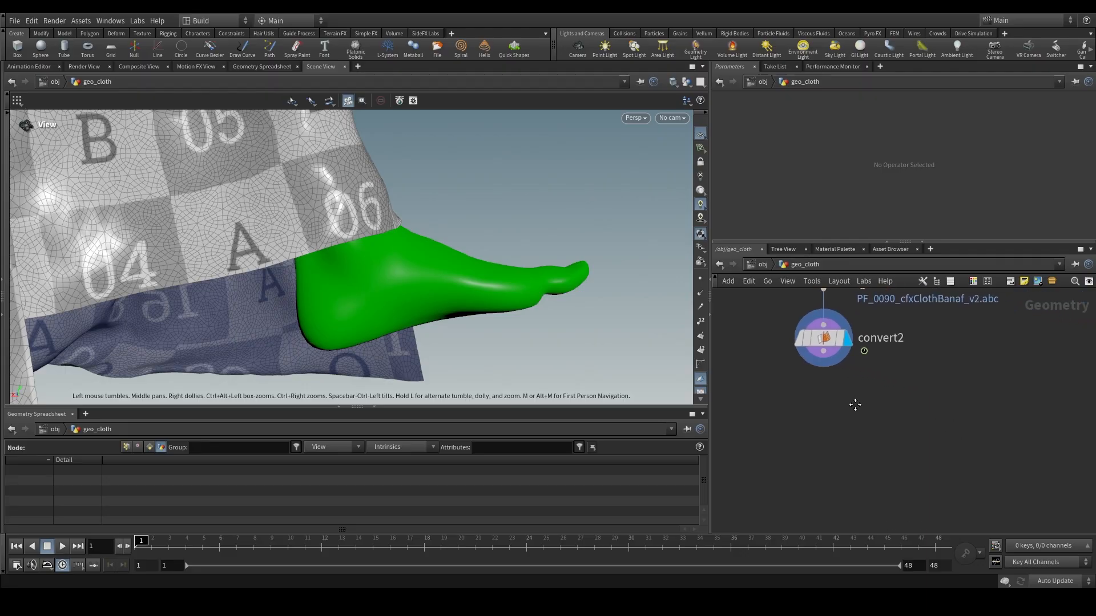
key("Tab")
type("for each")
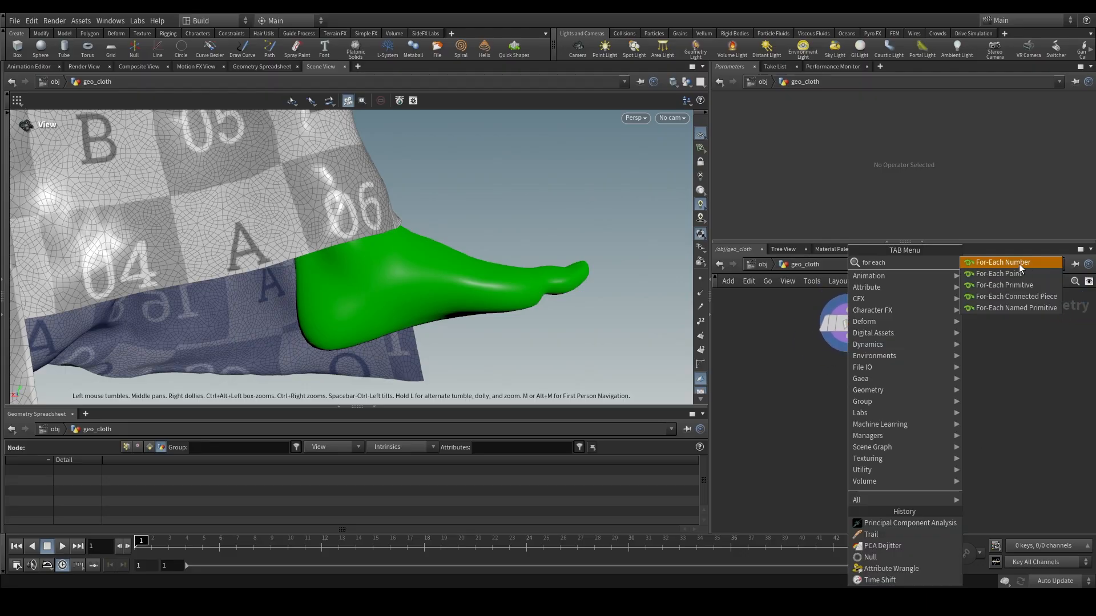
left_click(1018, 264)
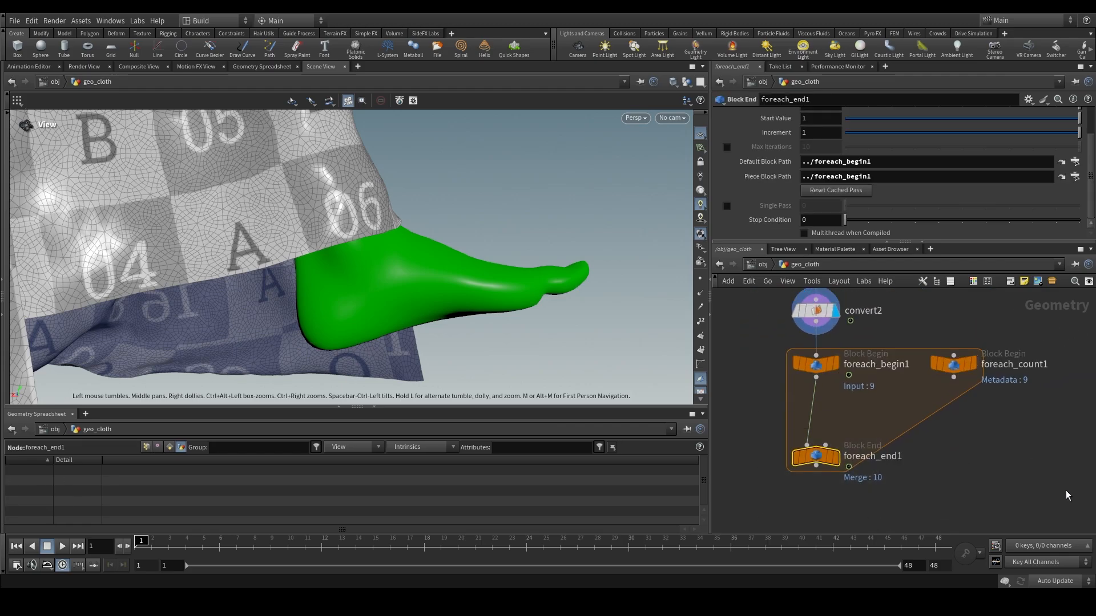
- Set the Gather Method of foreach_end1 to Merge Each Iteration
scroll(883, 190, "up", 3)
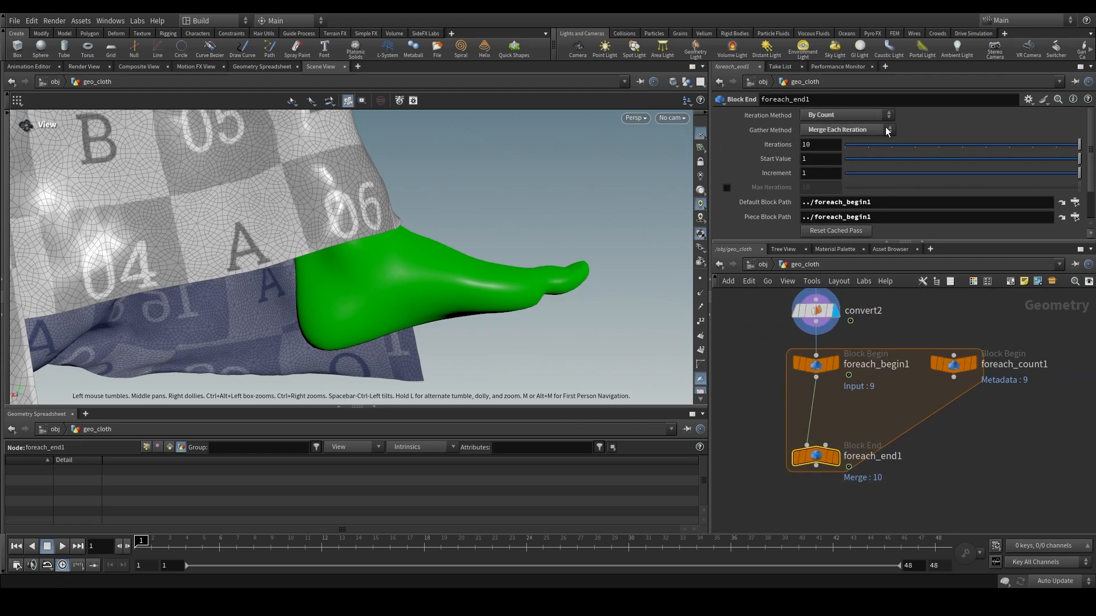
left_click(844, 131)
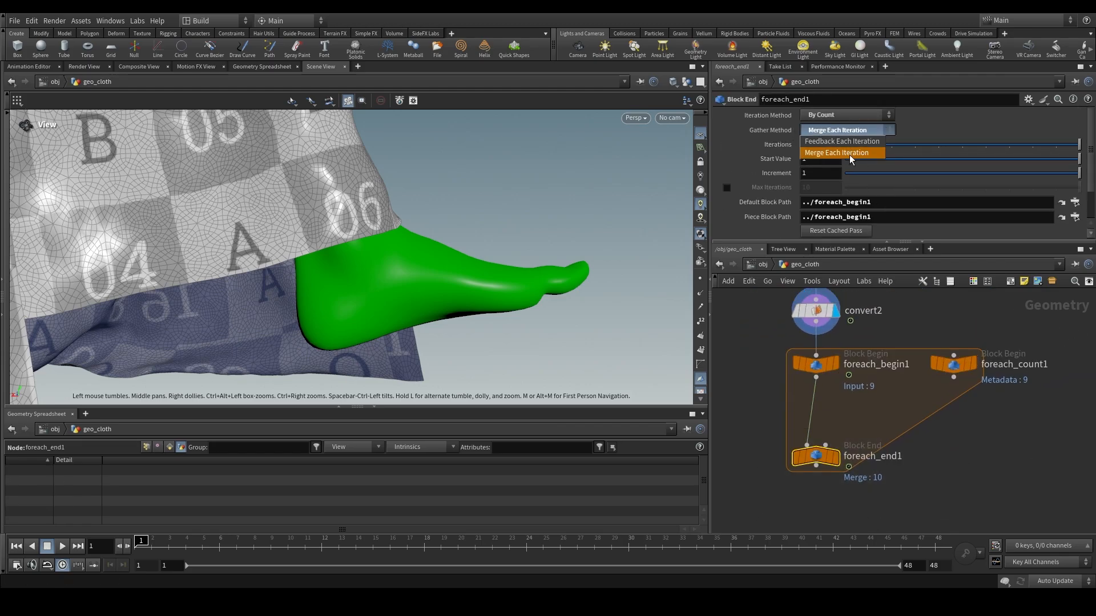
left_click(881, 153)
key("Tab")
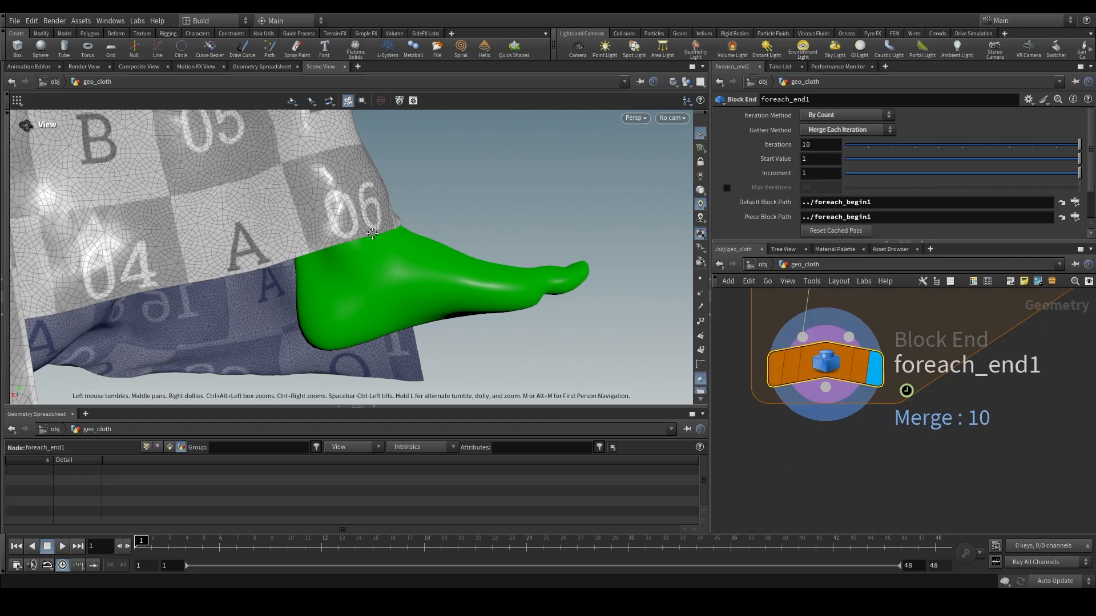
- Examine the loop's merged geometry in wireframe around the cloth hem and foot, and return to shaded display
middle_click_drag(331, 209, 441, 224)
mouse_move(441, 224)
right_mouse_down()
mouse_move(452, 215)
mouse_move(409, 227)
mouse_move(503, 244)
right_mouse_up()
key("w")
middle_click_drag(502, 245, 358, 193)
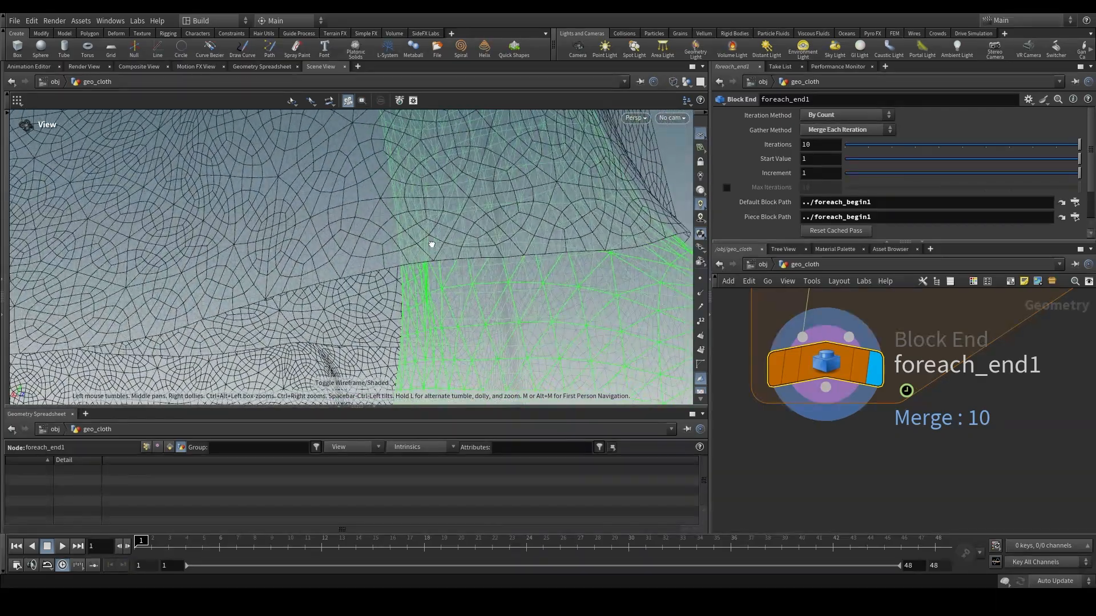
mouse_move(432, 244)
left_mouse_down()
mouse_move(361, 232)
mouse_move(421, 232)
left_mouse_up()
key("w")
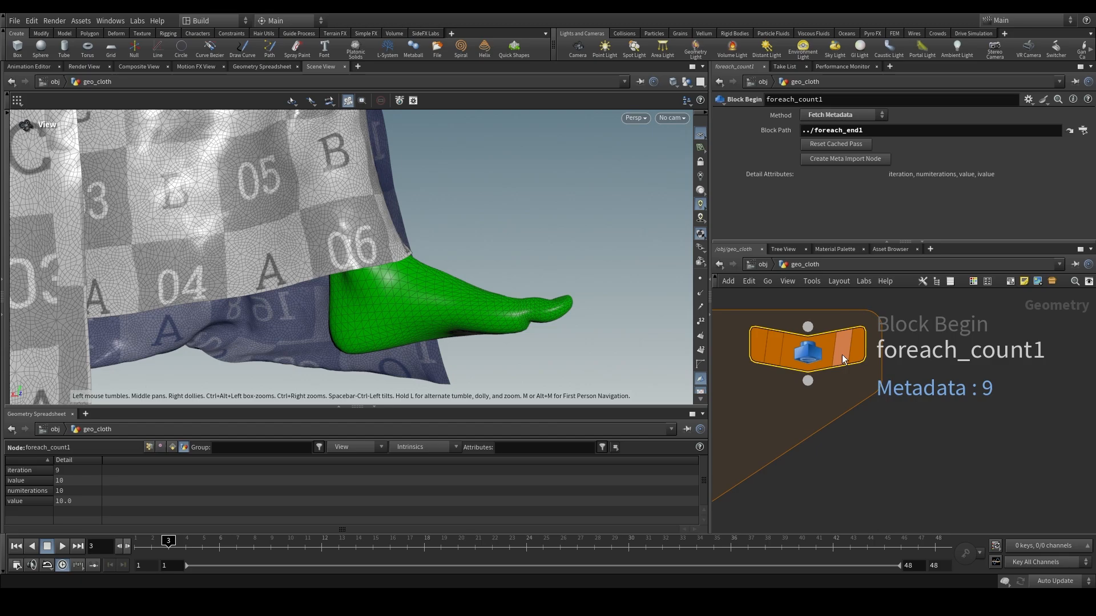
- Set the Iterations of foreach_end1 to 7
middle_click_drag(841, 354, 683, 362)
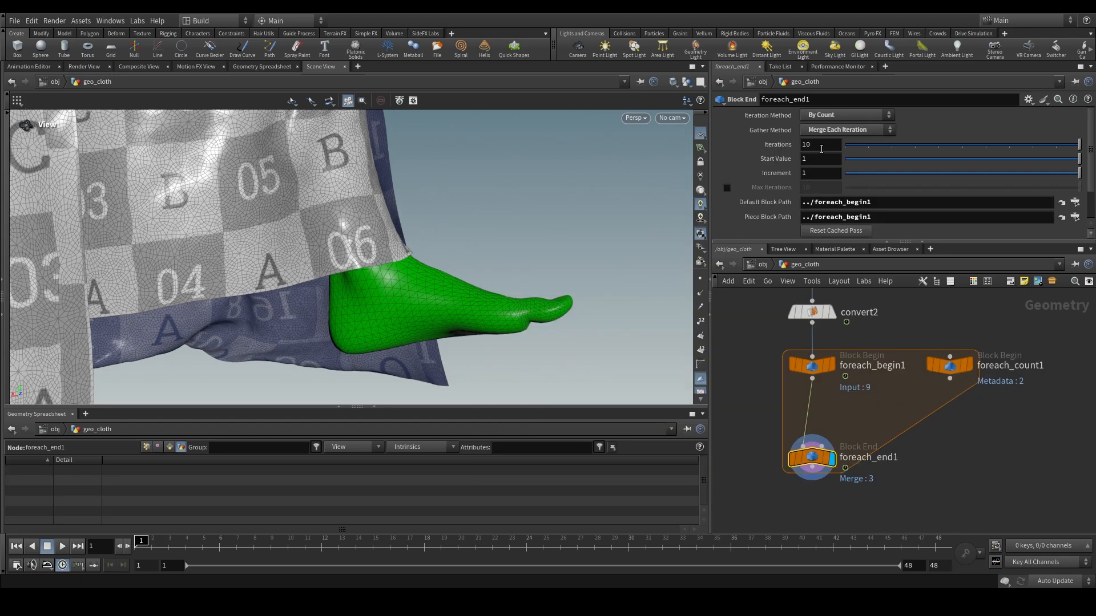
double_click(824, 147)
type("7")
key("Return")
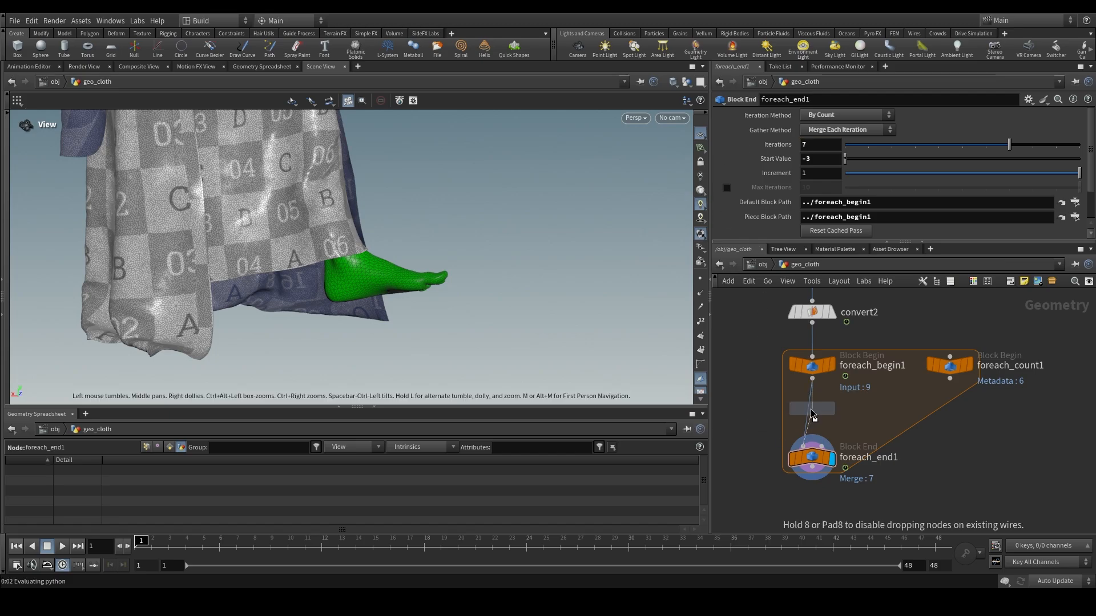
- Insert a Time Shift node between foreach_begin1 and foreach_end1, with its Frame set to $F + detail("../foreach_count1", "ivalue", 0)
left_click(813, 415)
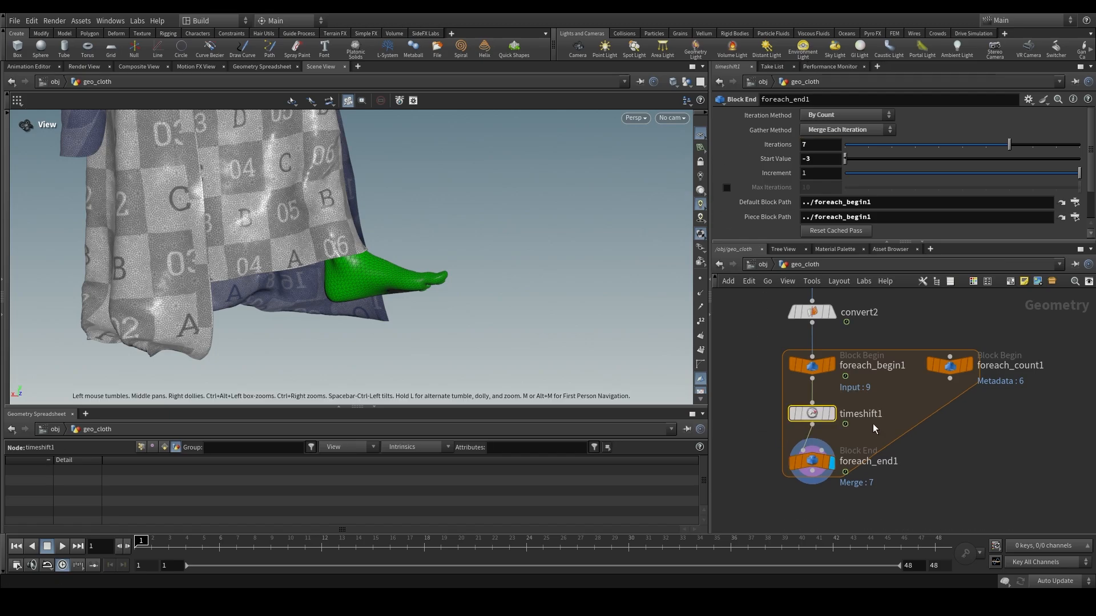
key("f")
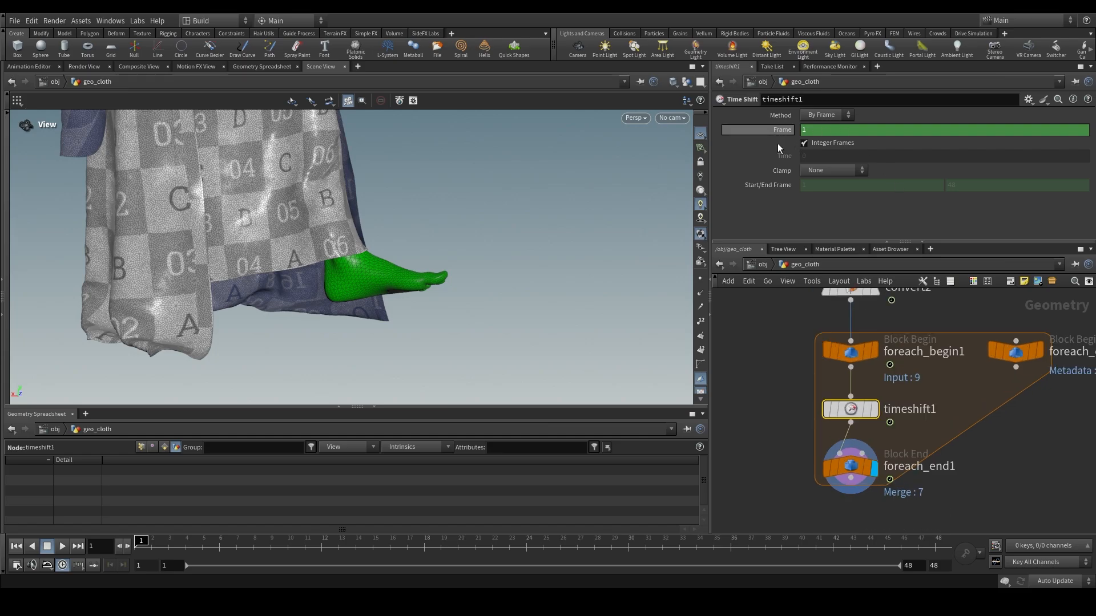
left_click(858, 131)
type("$F + ")
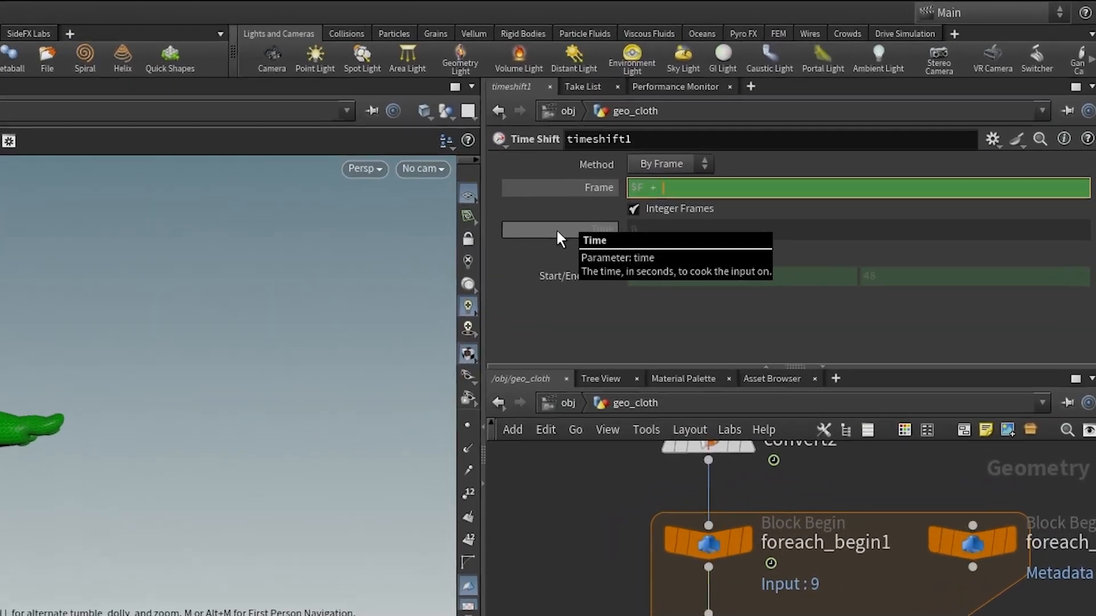
type("detail(\"../foreach")
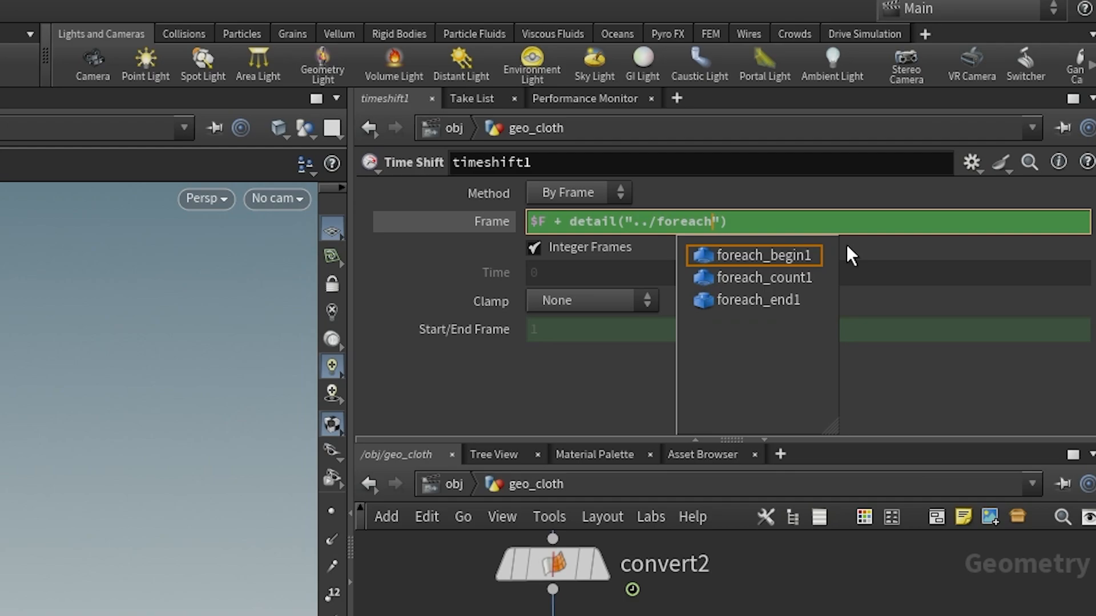
key("Down")
key("Return")
type("\", \"ivalue\", 0")
key("Return")
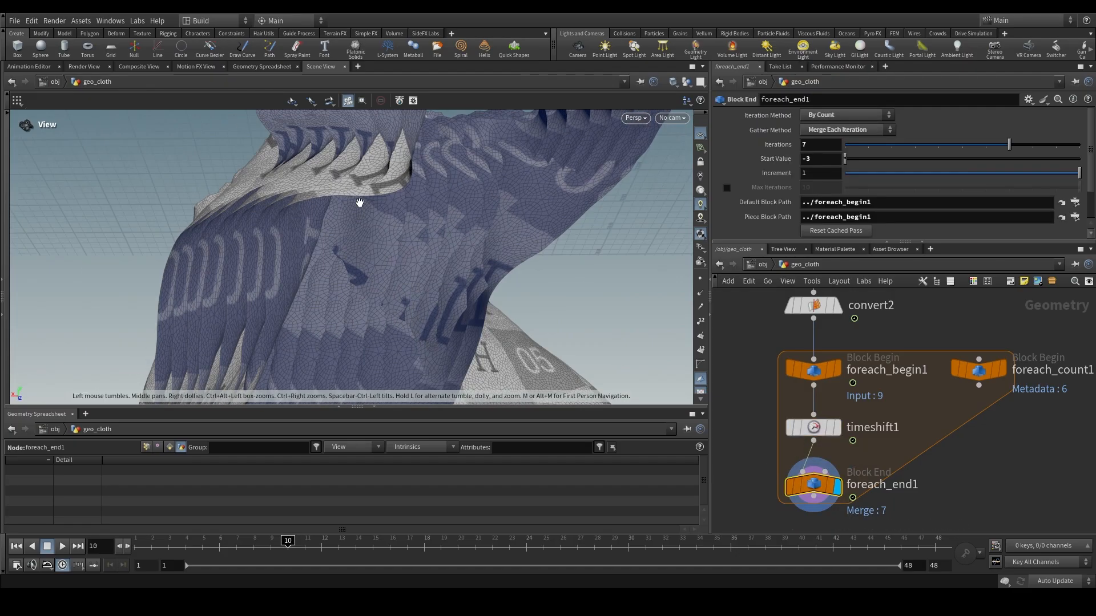
- Examine the time-offset cloth copies merged by the loop from several angles
left_click_drag(360, 203, 256, 172)
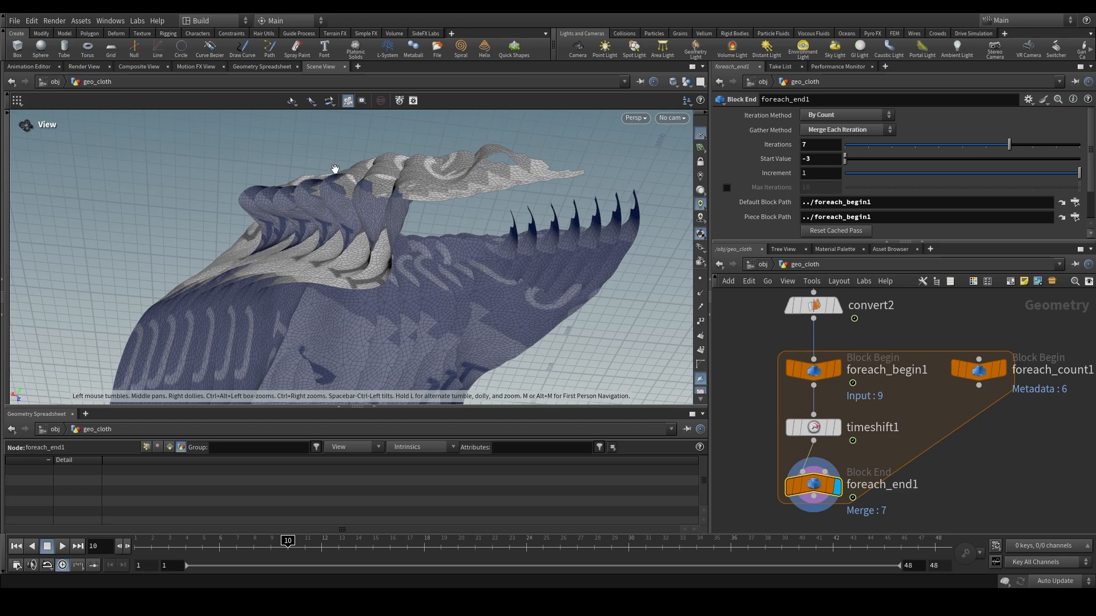
middle_click_drag(876, 320, 900, 359)
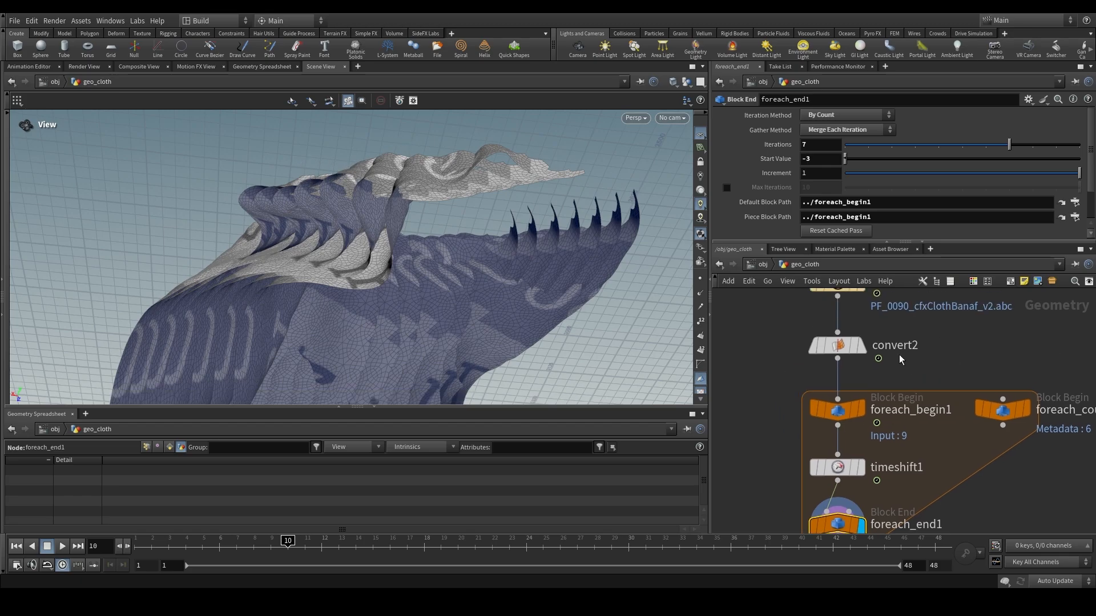
left_click_drag(365, 211, 355, 297)
middle_click_drag(348, 168, 363, 194)
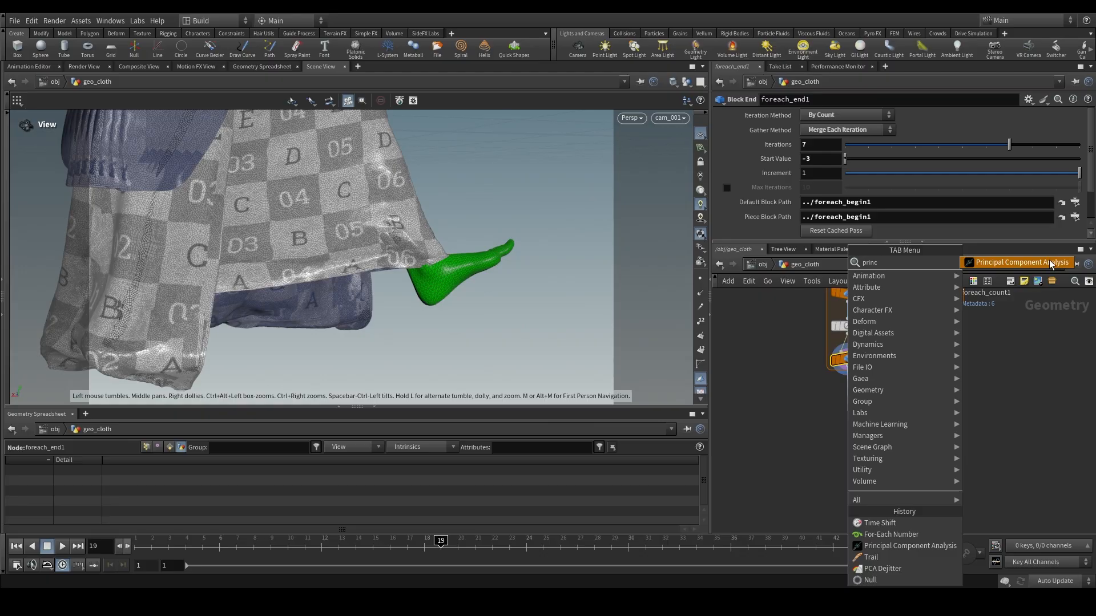
- Add a Principal Component Analysis node below foreach_end1
left_click(1052, 264)
left_click(853, 415)
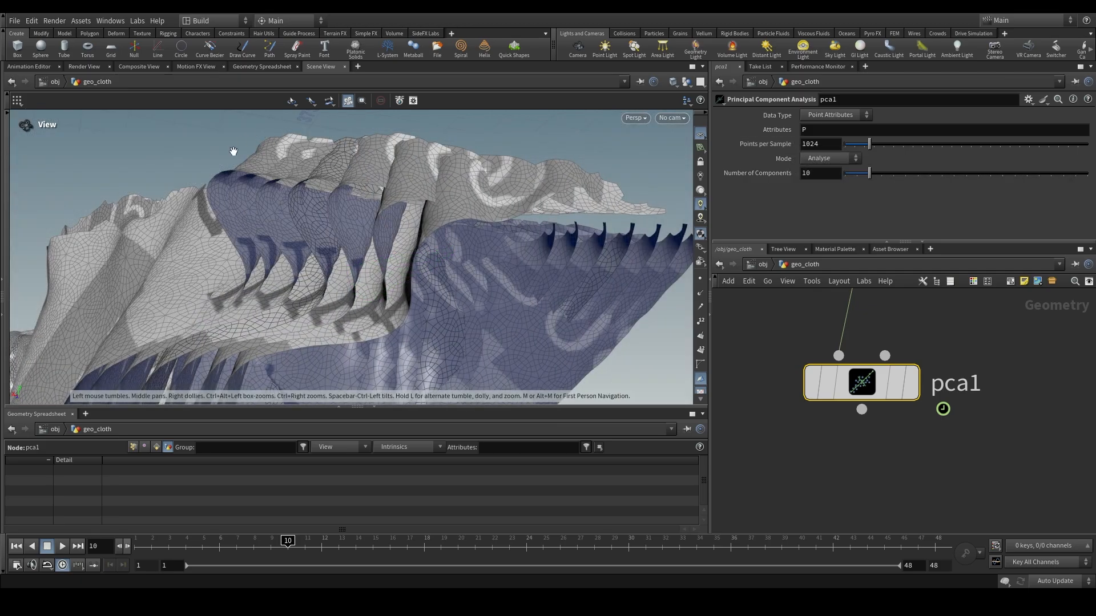
- Check the point count in convert2's node information
mouse_move(920, 381)
scroll(920, 381, "down", 5)
middle_click_drag(942, 374, 978, 489)
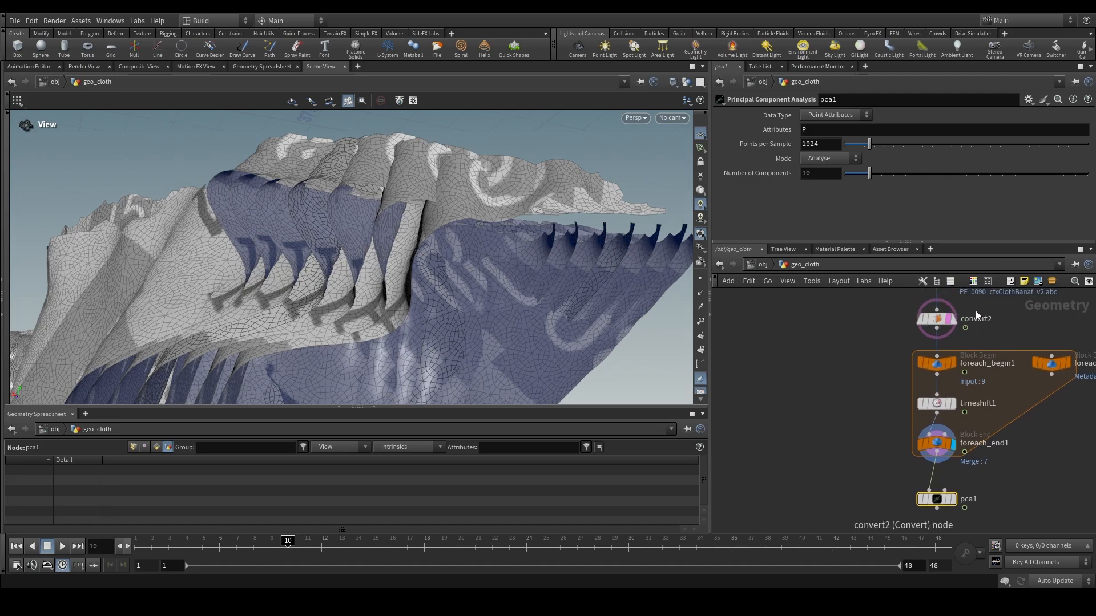
middle_click_drag(956, 323, 915, 373)
scroll(914, 371, "up", 5)
middle_click(864, 358)
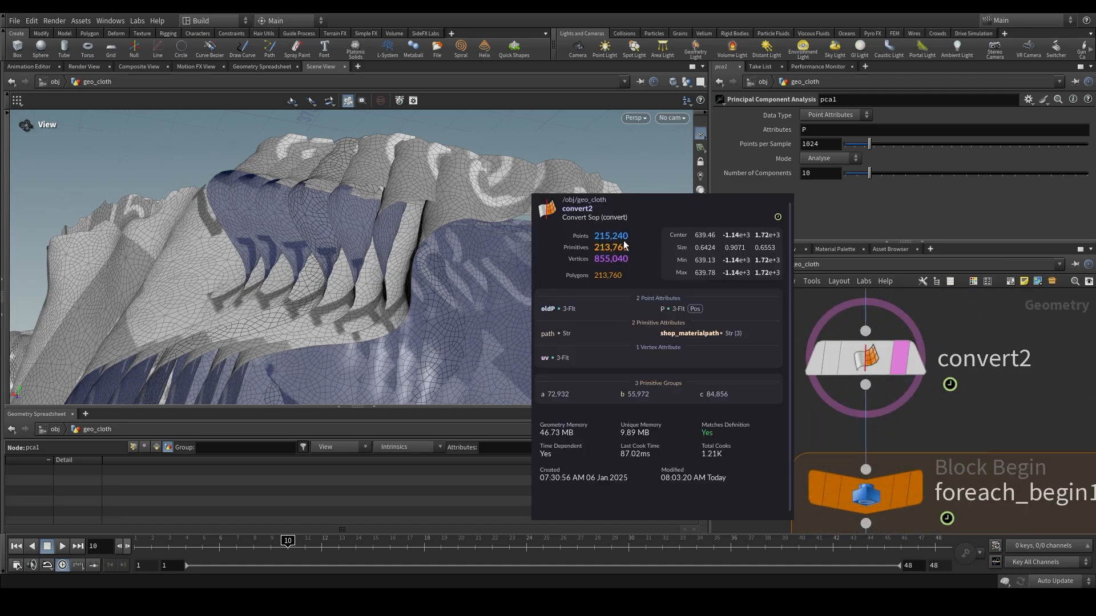
- Insert a Null node between convert2 and foreach_begin1 and rename it PT_COUNT
key("Tab")
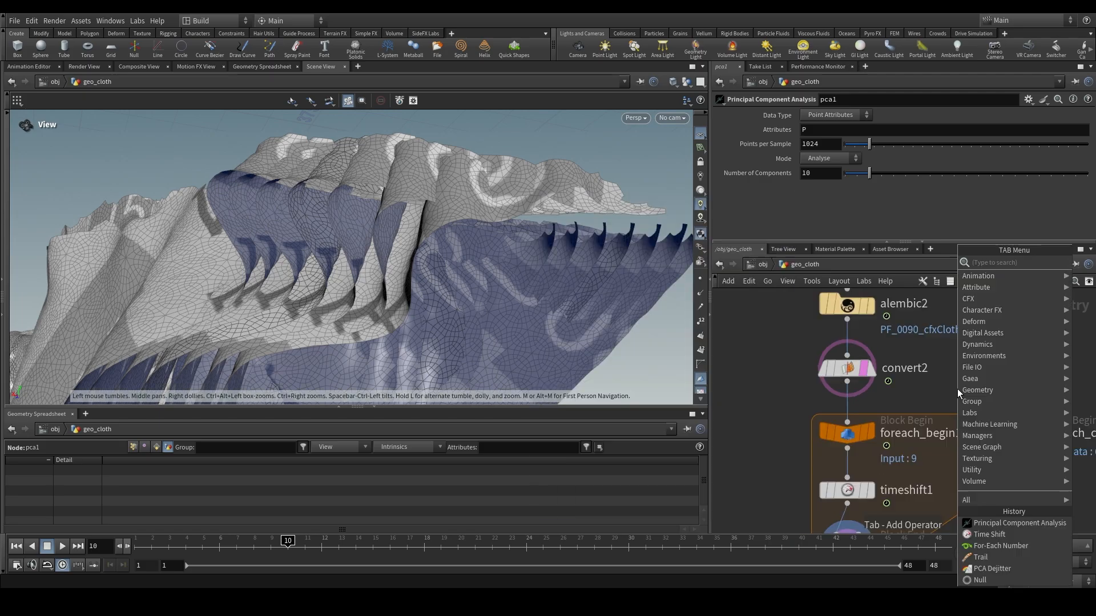
type("null")
key("Return")
key("Return")
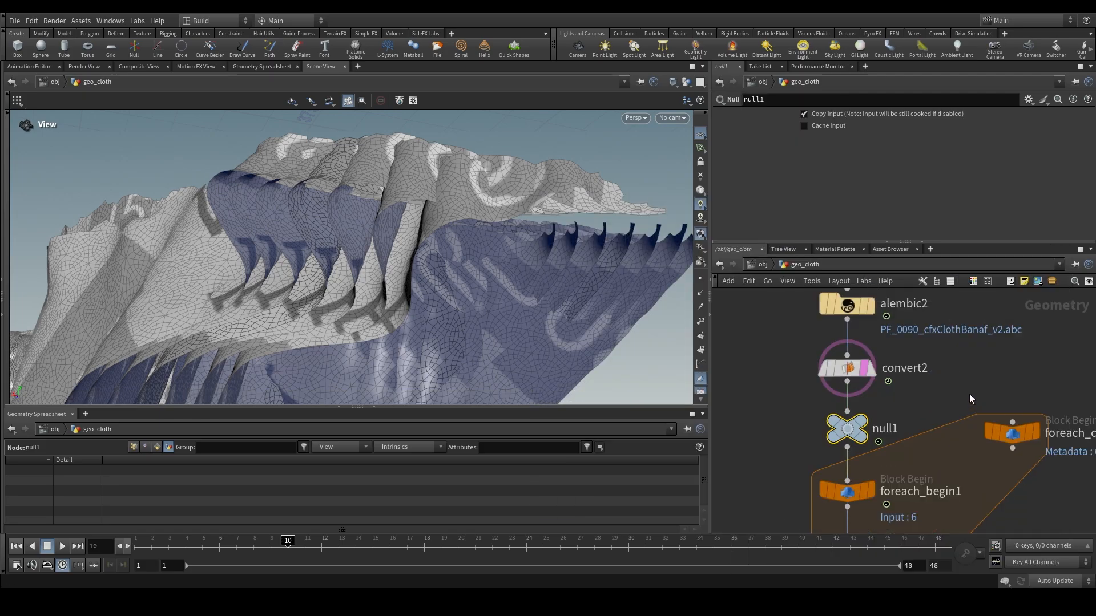
middle_click_drag(969, 394, 947, 332)
left_click(920, 398)
type("PT_COUNT")
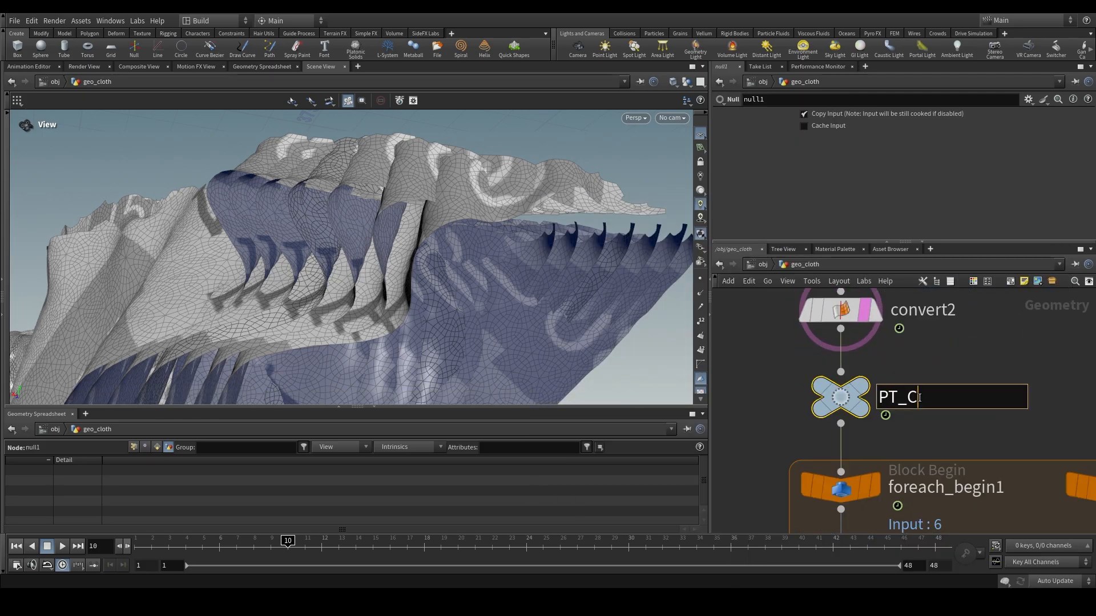
key("Return")
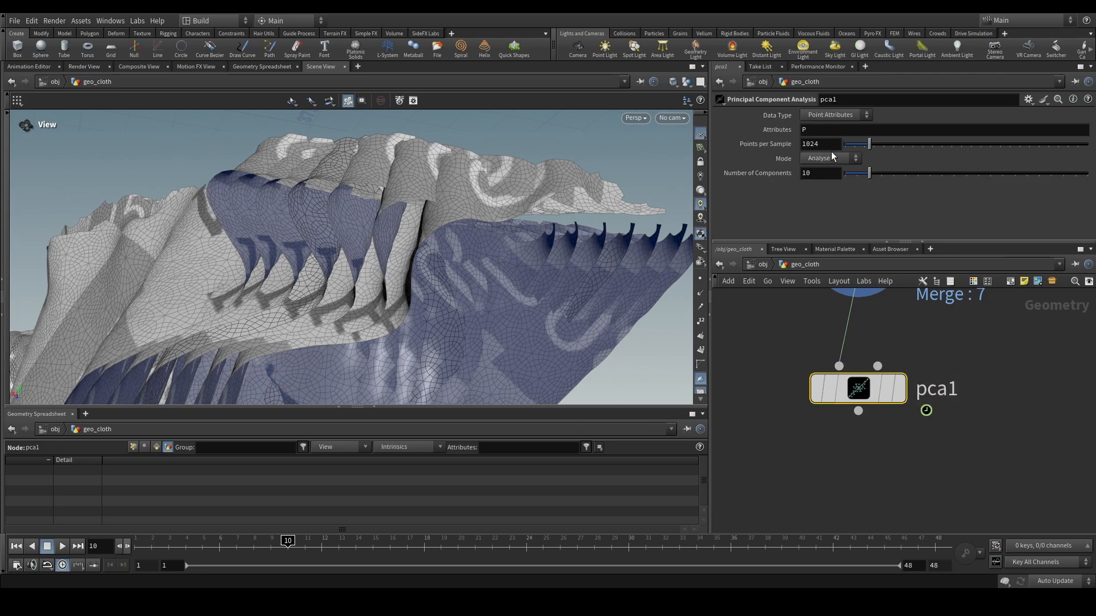
- Set pca1's Points per Sample to the expression npoints("../PT_COUNT/") and show its evaluated value
double_click(826, 143)
type("npoints(\"../PT_COUNT/\")")
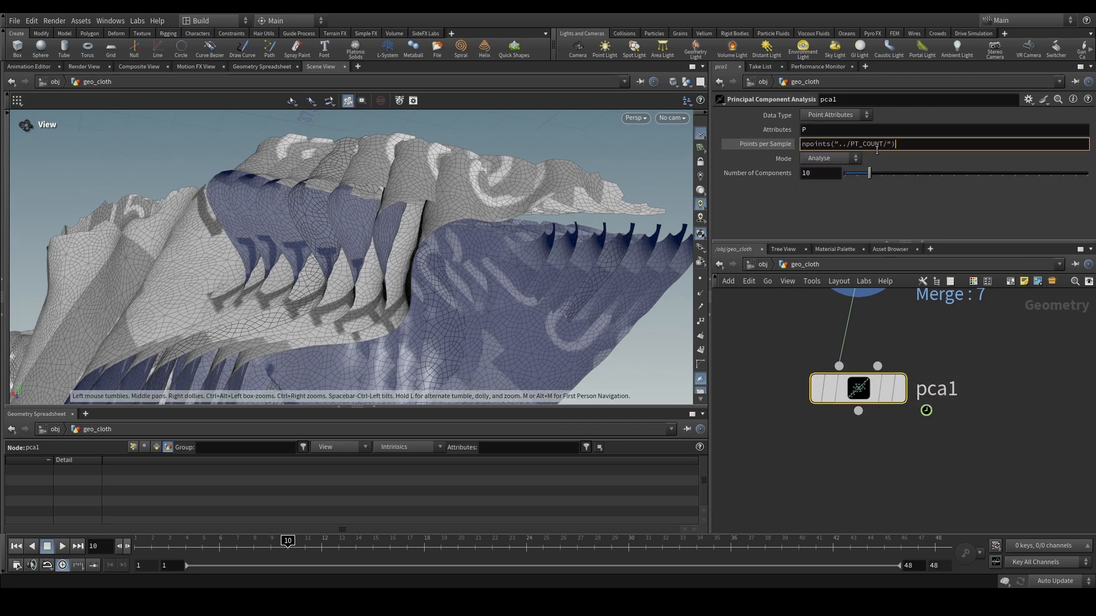
key("Return")
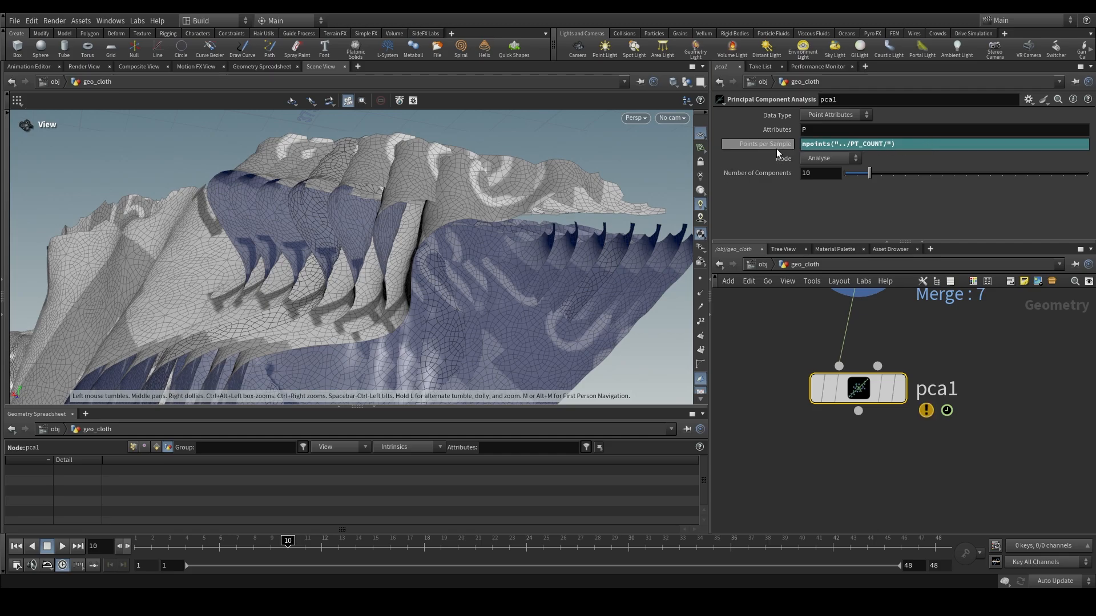
left_click(776, 149)
mouse_move(821, 394)
left_click(766, 392)
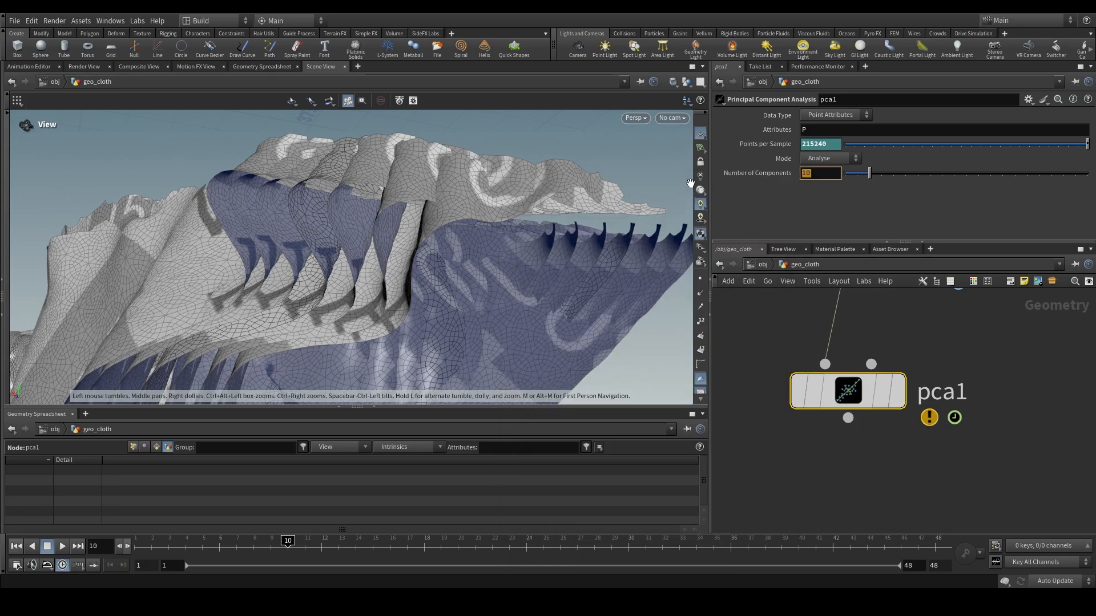
- Undo the last parameter change and set pca1's Number of Components to 7
key("ctrl+z")
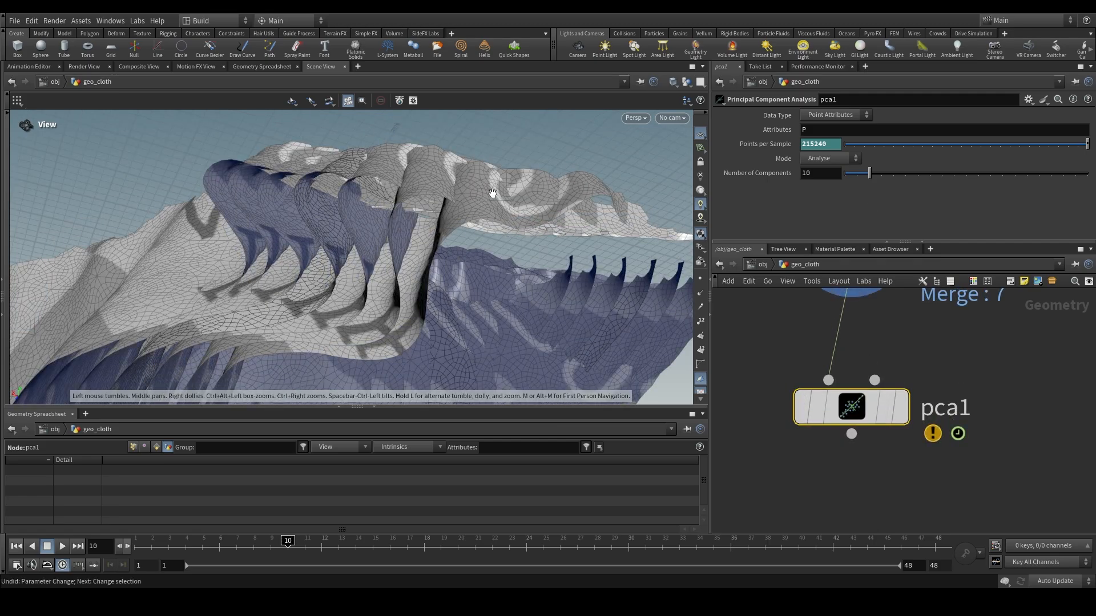
middle_click_drag(429, 210, 394, 210)
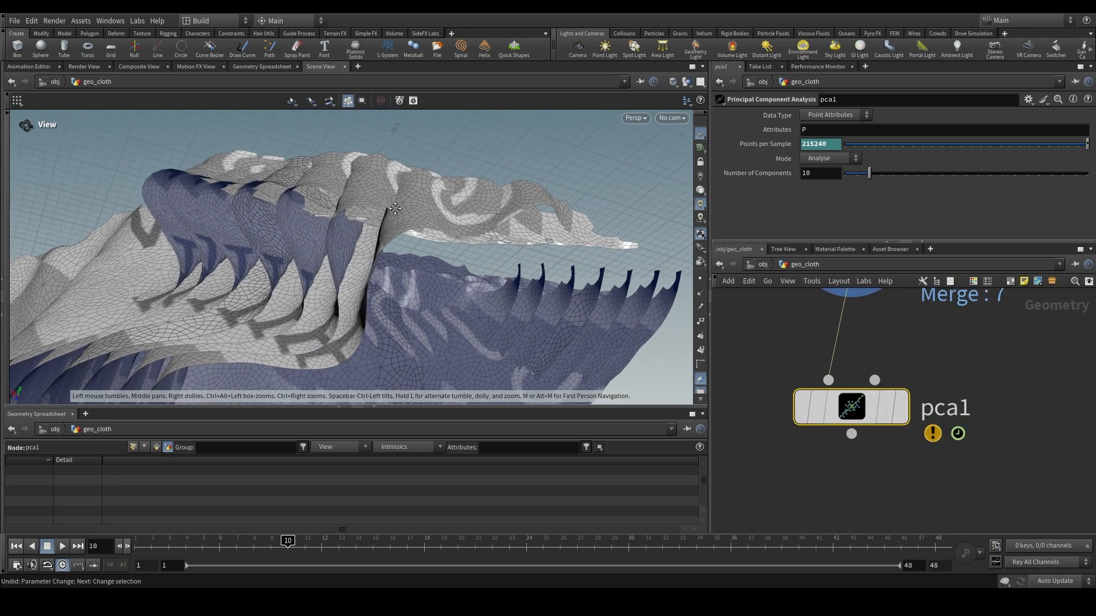
left_click_drag(815, 174, 776, 173)
type("7")
key("Return")
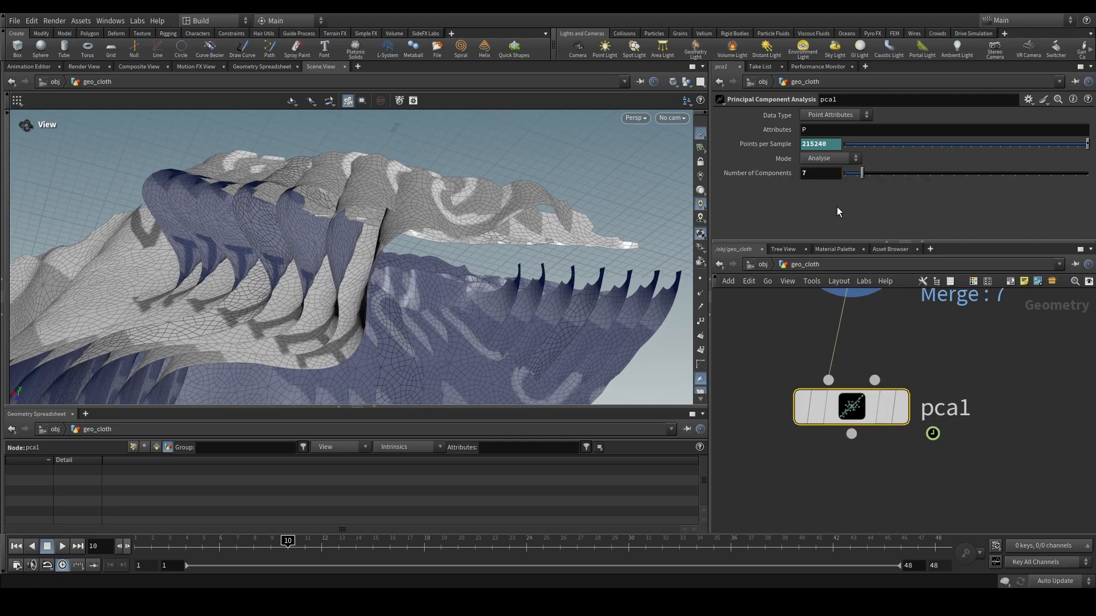
- Reduce pca1's Number of Components to 1, keeping P as the analysed attribute
left_click_drag(861, 175, 847, 177)
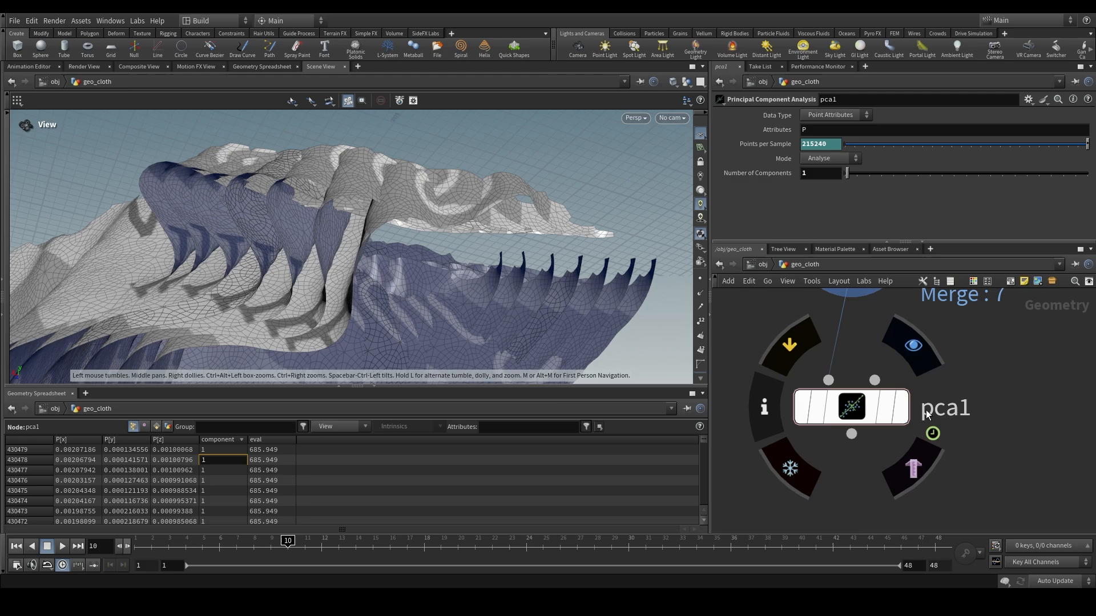
left_click_drag(824, 130, 724, 169)
left_click_drag(822, 130, 790, 137)
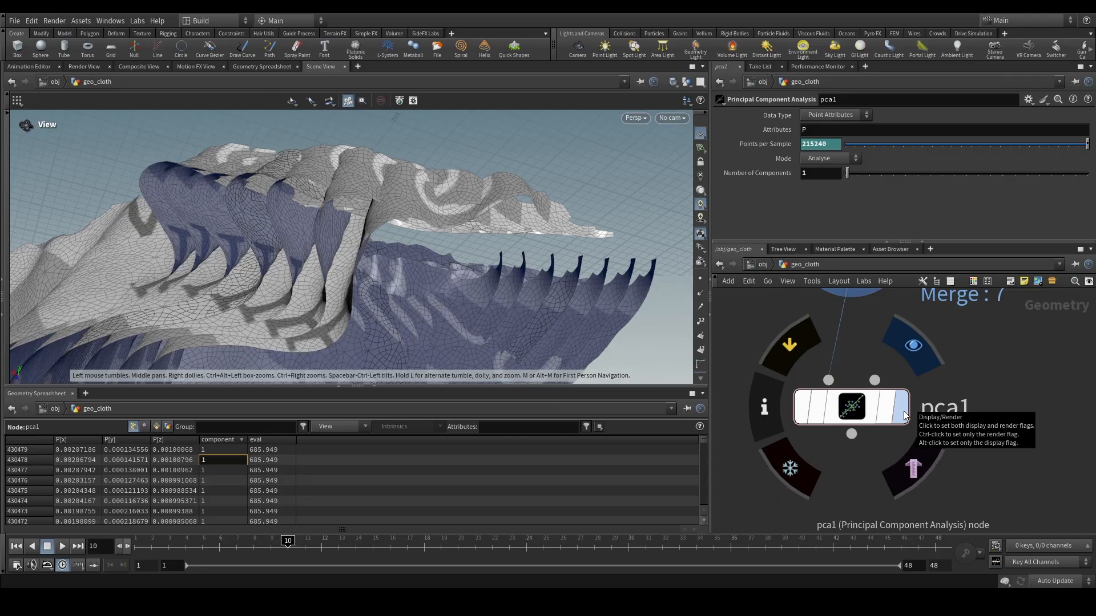
- Display the output of pca1 and look over its point cloud in the viewport
left_click(904, 414)
scroll(255, 276, "down", 5)
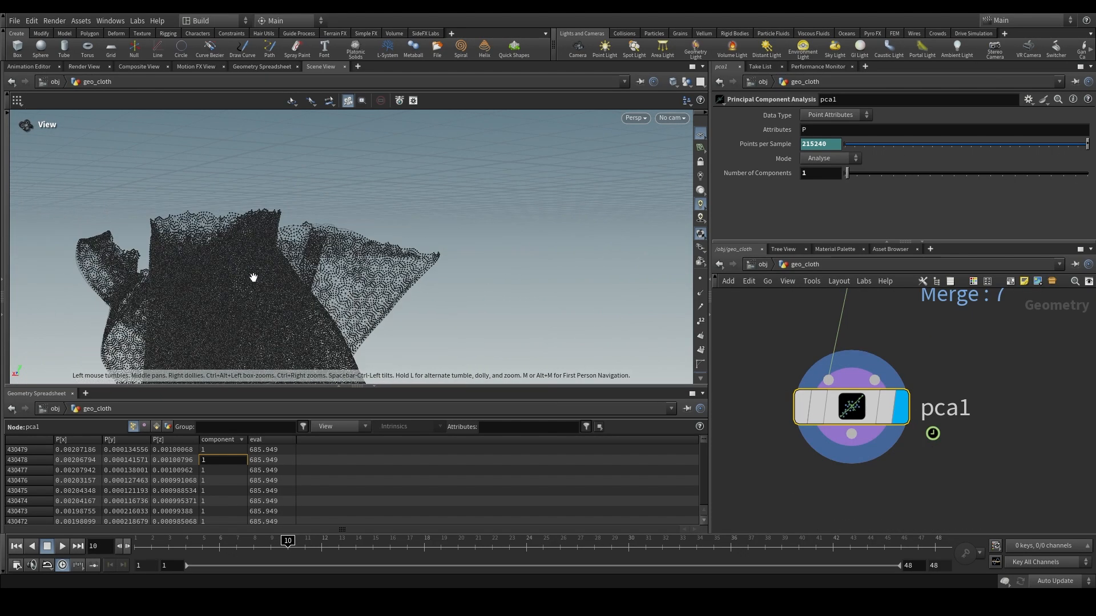
middle_click_drag(252, 276, 323, 152)
scroll(305, 198, "down", 6)
left_click_drag(323, 152, 303, 211)
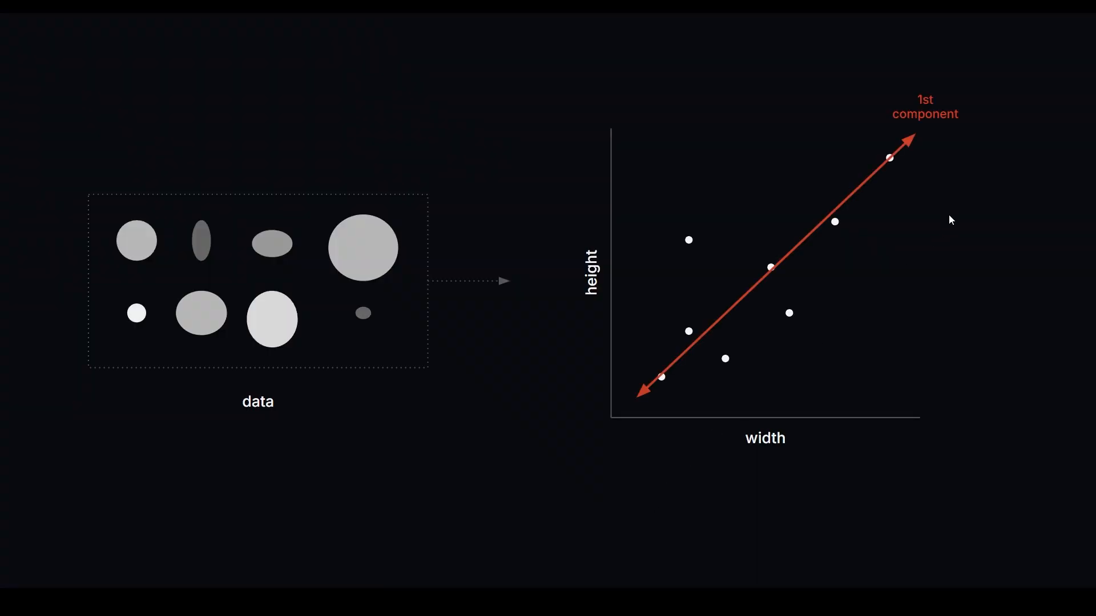